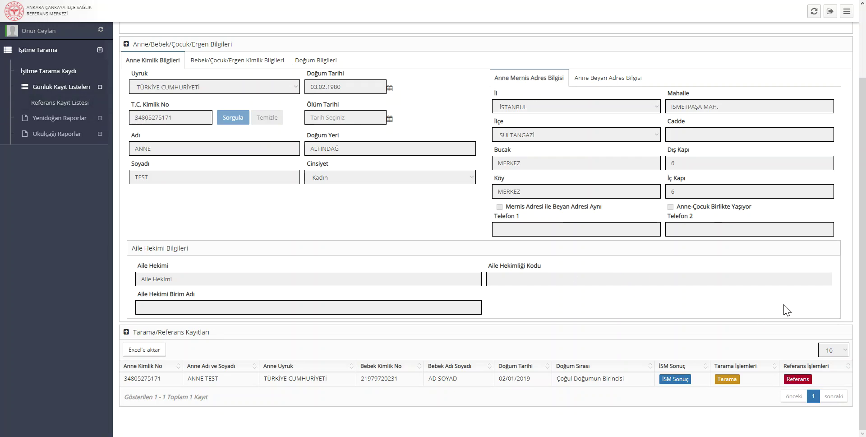
Step: Create a new referral record for the listed baby, dated 19.04.2019 with status Açık, and save it
click(797, 379)
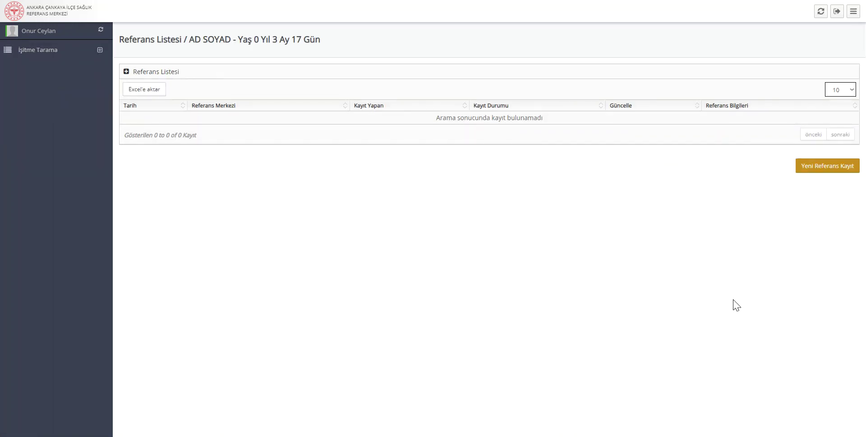
click(840, 174)
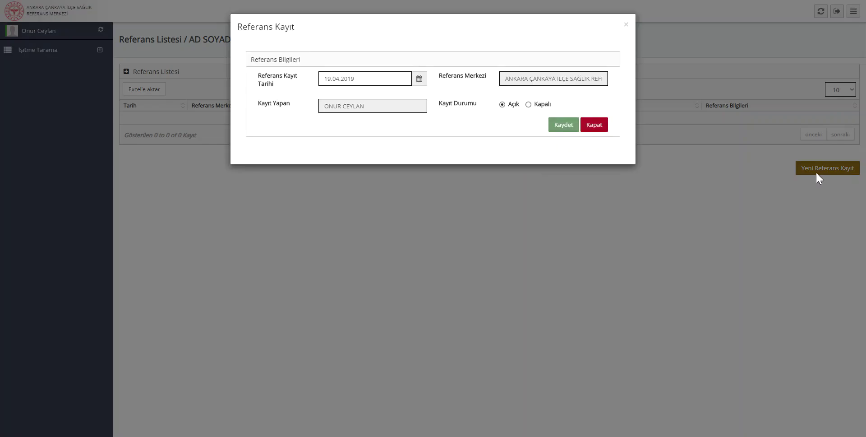
click(420, 82)
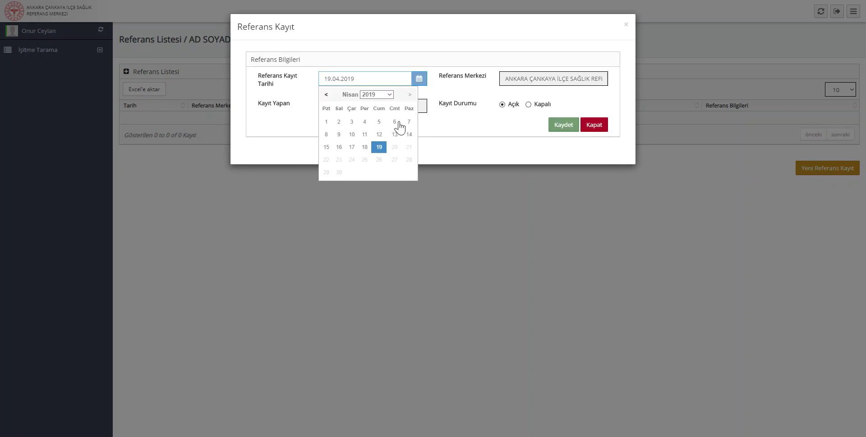
click(382, 148)
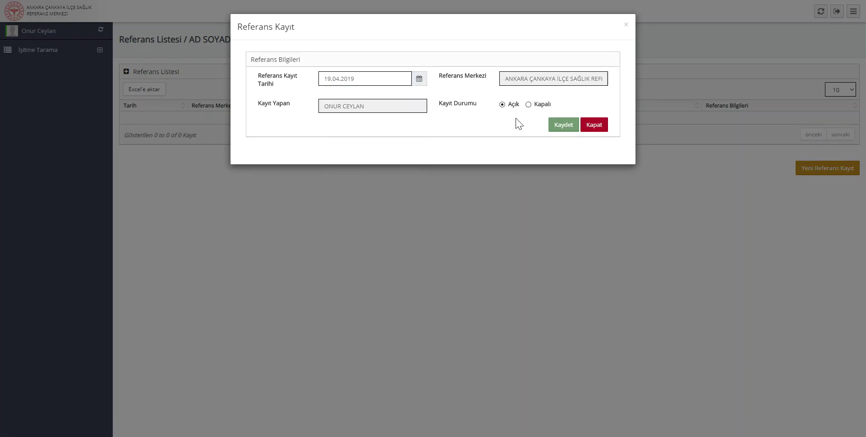
click(564, 129)
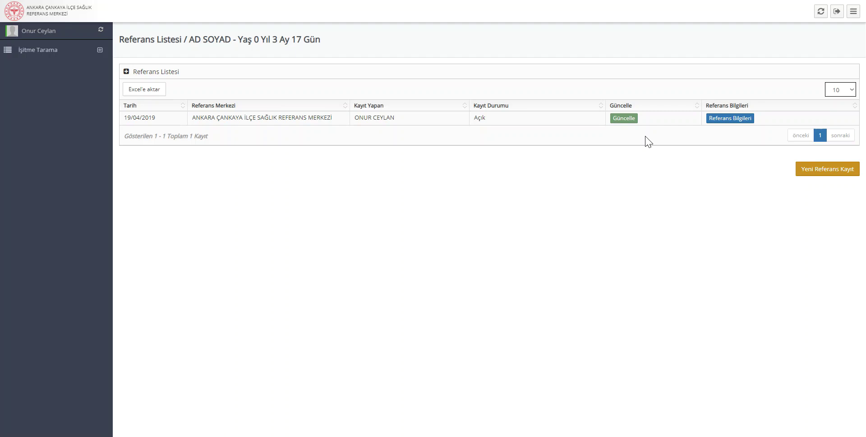
Step: Start a new examination under the saved referral and set its Muayene Türü to NORMAL MUAYENE
click(743, 121)
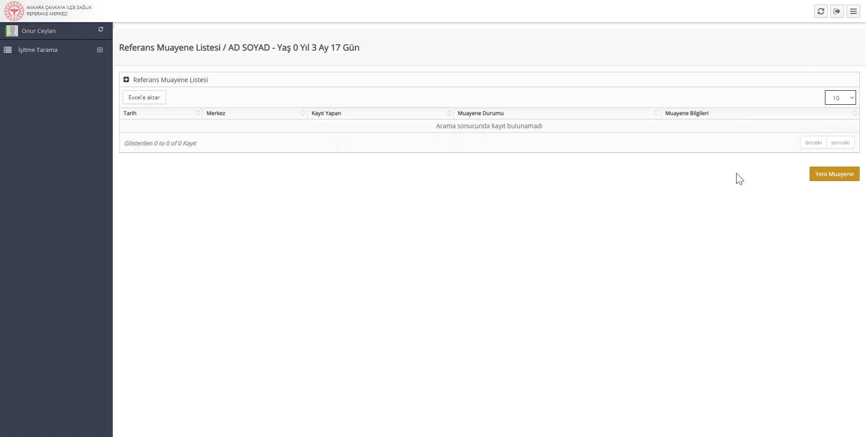
click(844, 179)
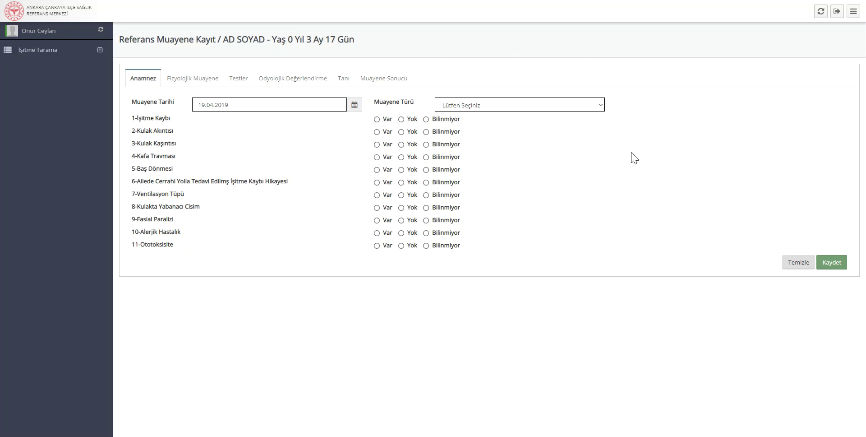
click(553, 108)
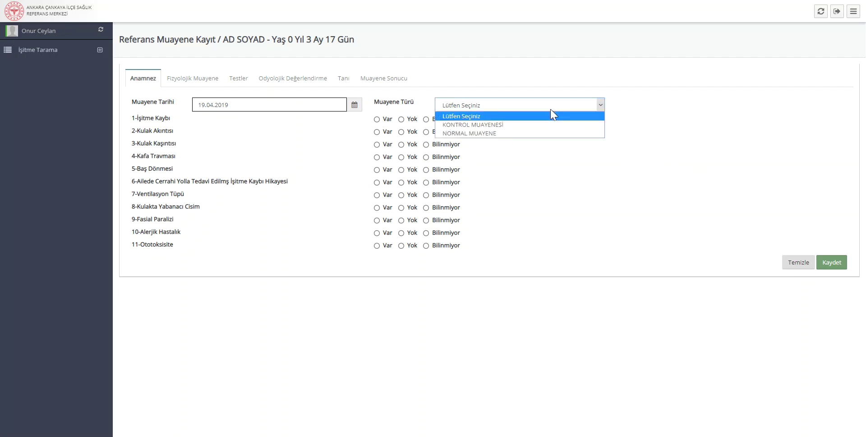
click(501, 134)
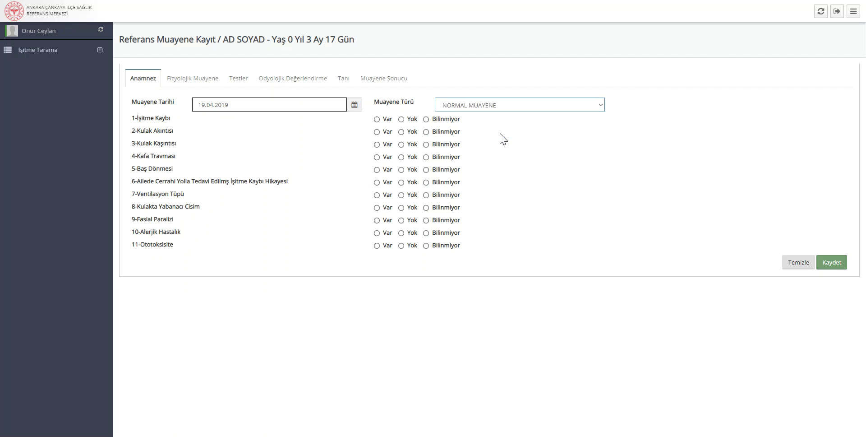
Step: Answer the anamnesis questions with Var for 1–3, Bilinmiyor for 7 and Yok for all others, and save
click(377, 119)
click(376, 132)
click(376, 144)
click(401, 157)
click(401, 169)
click(401, 183)
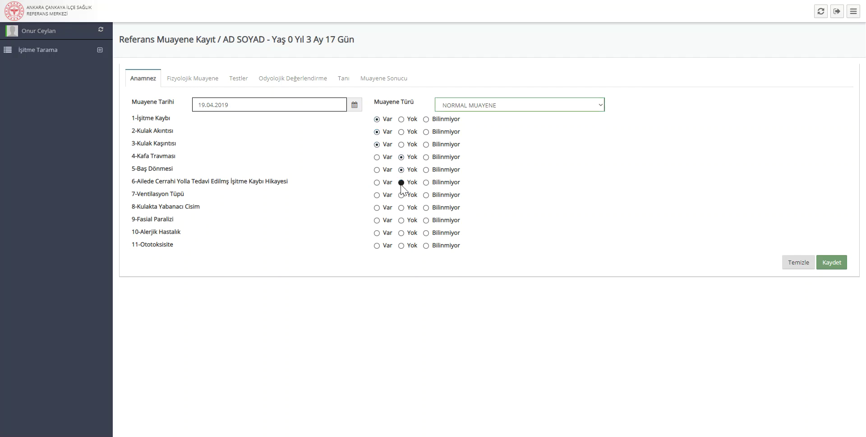
click(426, 195)
click(401, 208)
click(401, 220)
click(401, 232)
click(401, 246)
click(834, 264)
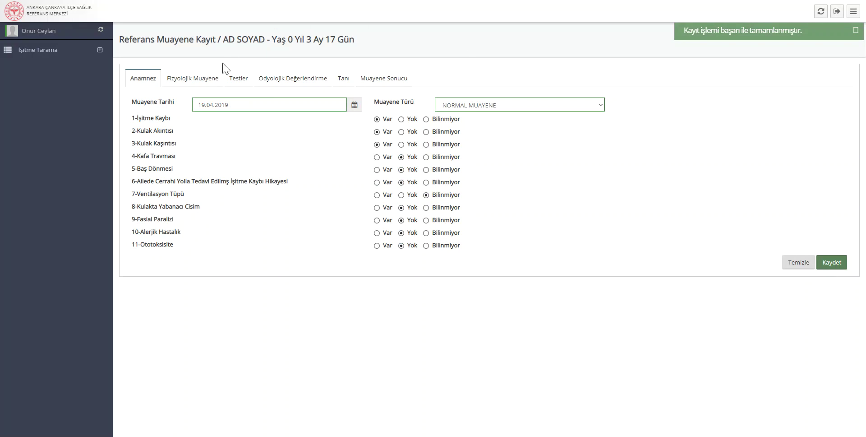
Step: Record Kulak Kepçesi as Patolojik with Mikrotia, Yapısal Eksiklik and Diğer Auricula Deformiteleri, add the note "açıklama", and save the physiological examination
click(214, 80)
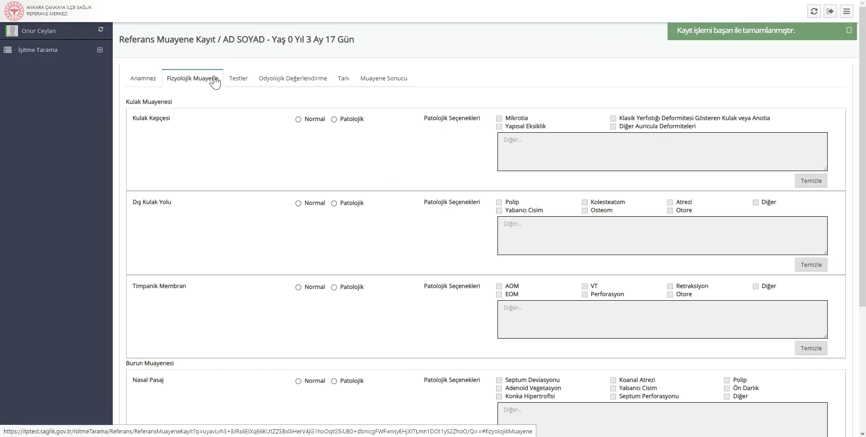
click(334, 121)
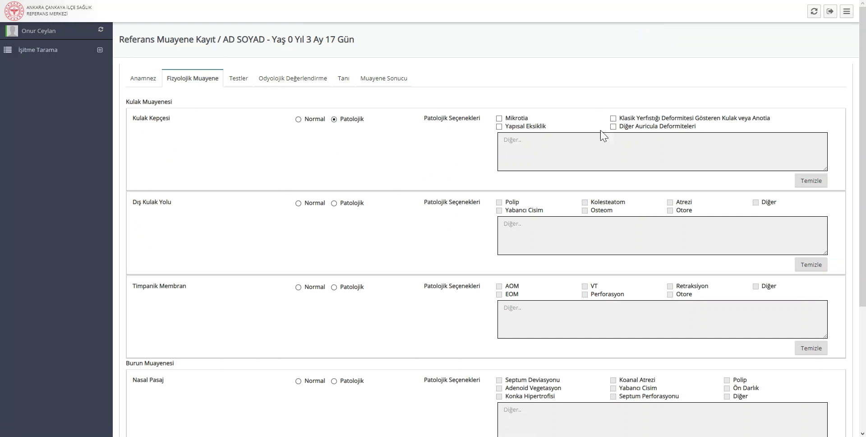
click(522, 129)
click(613, 126)
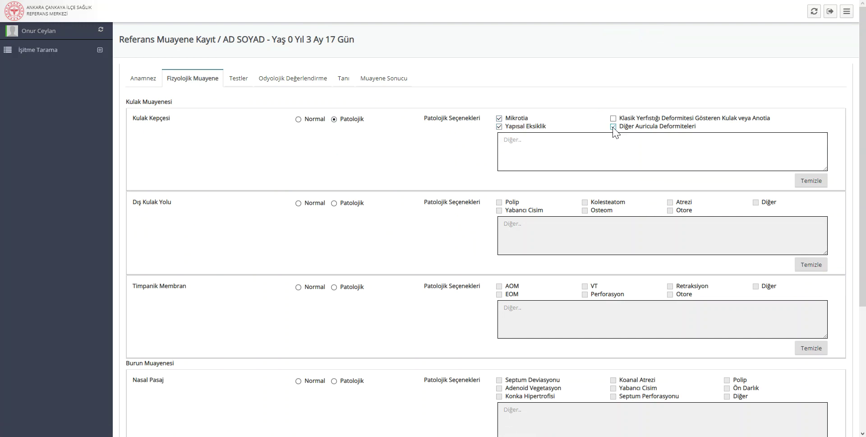
click(603, 142)
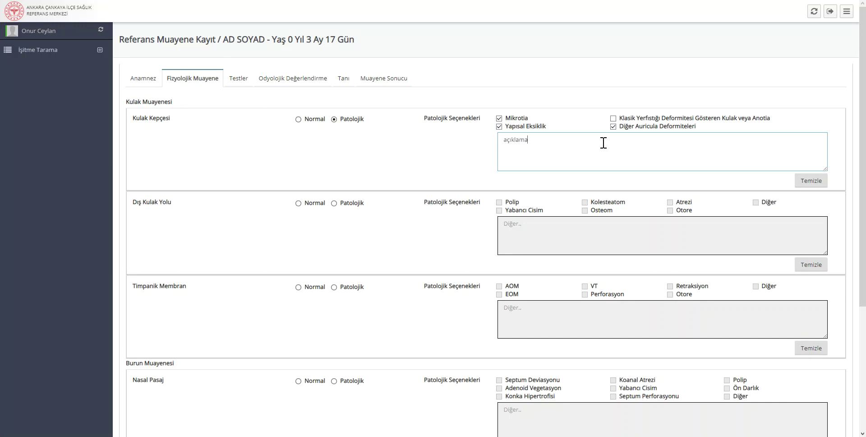
scroll(675, 226, down, 4)
click(825, 380)
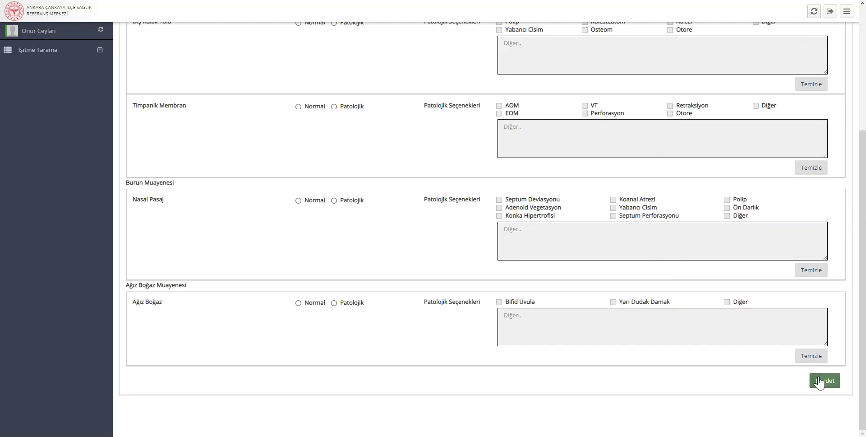
Step: Add a Tarama OAE test record dated 19.04.2019 with Geçti for both ears and save it
scroll(477, 145, up, 4)
click(239, 78)
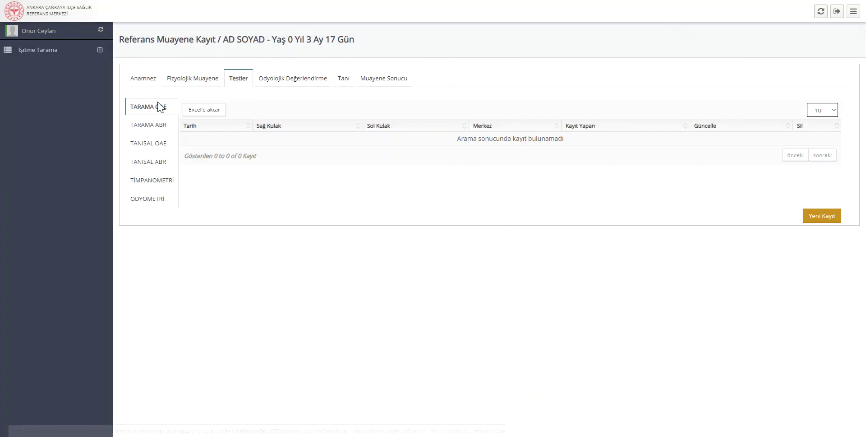
click(159, 144)
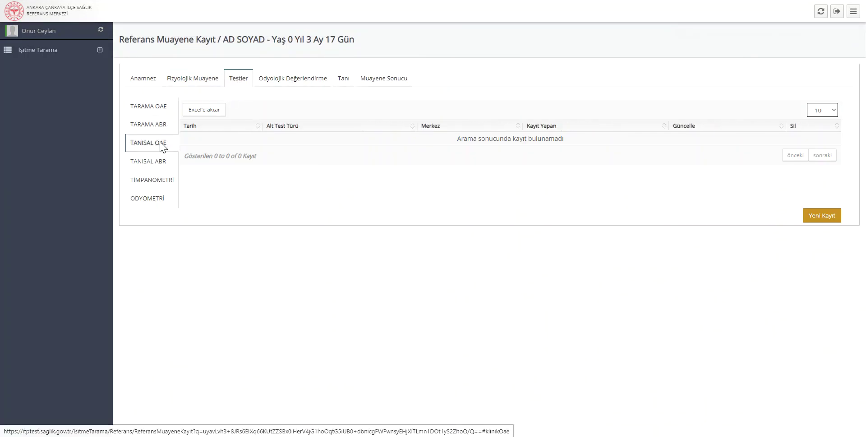
click(156, 109)
click(814, 216)
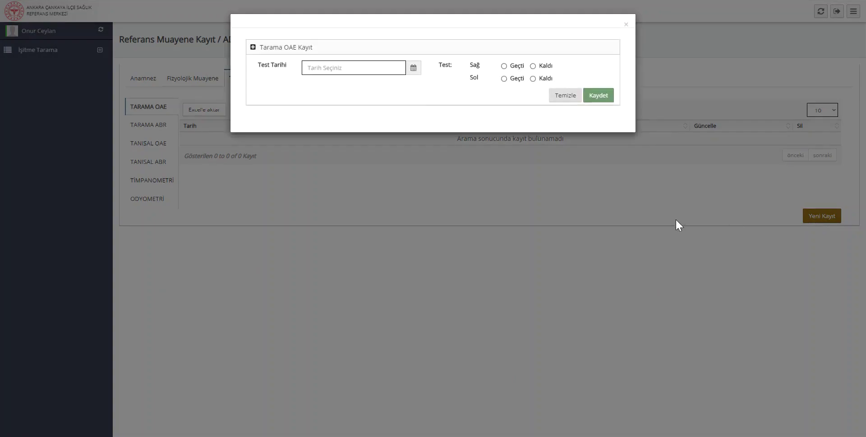
click(413, 68)
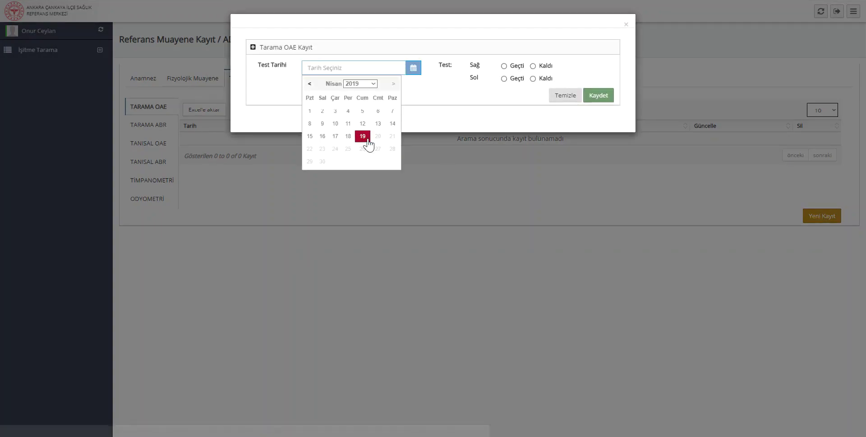
click(362, 137)
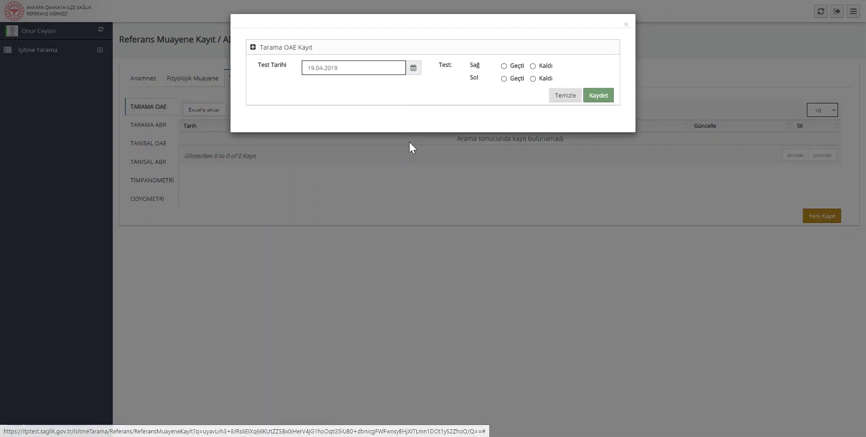
click(503, 66)
click(504, 79)
click(599, 104)
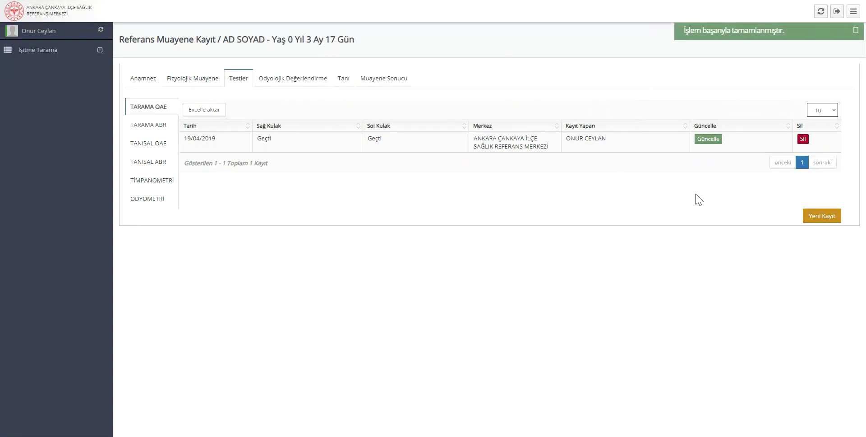
Step: Add a Tarama ABR test record dated 19.04.2019 with Geçti for both ears, then reopen it for updating and save it again
click(173, 128)
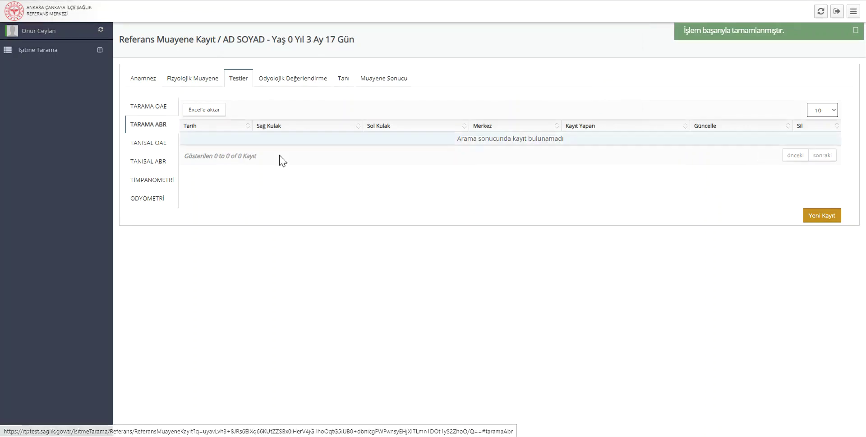
click(810, 216)
click(504, 66)
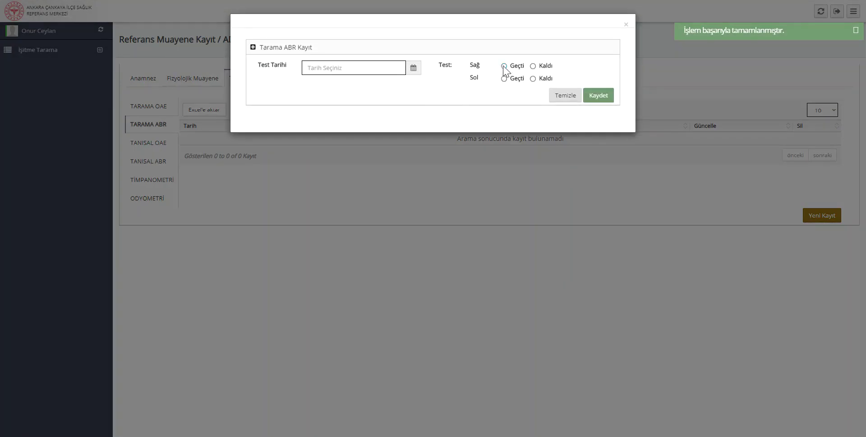
click(504, 79)
click(414, 68)
click(360, 136)
click(606, 95)
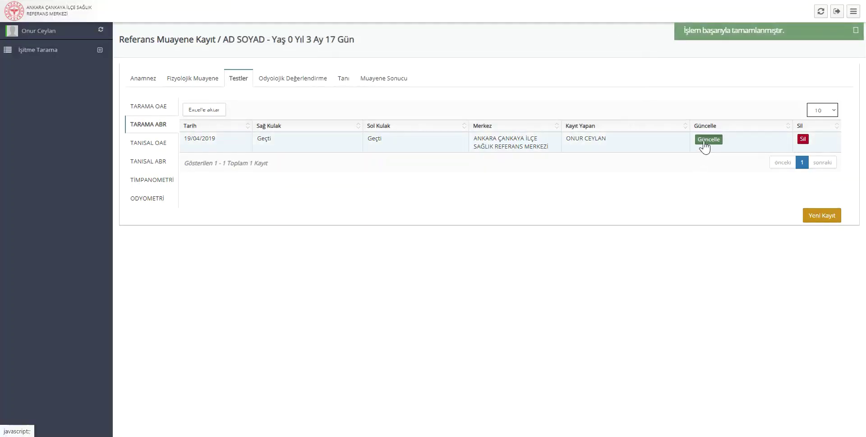
click(705, 139)
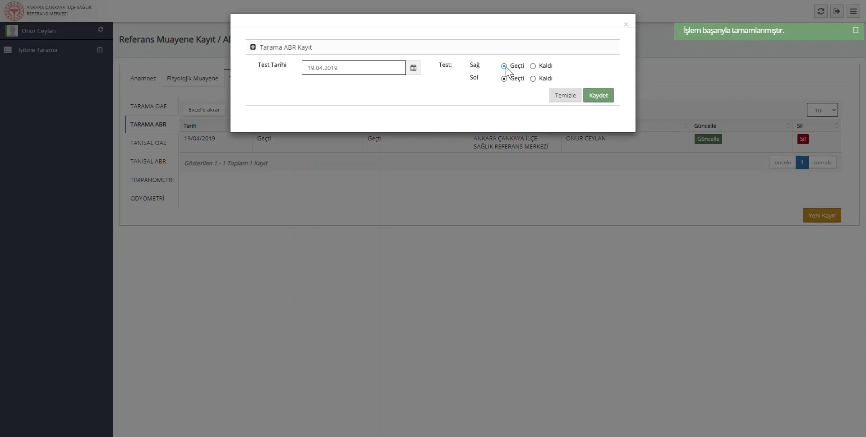
click(585, 95)
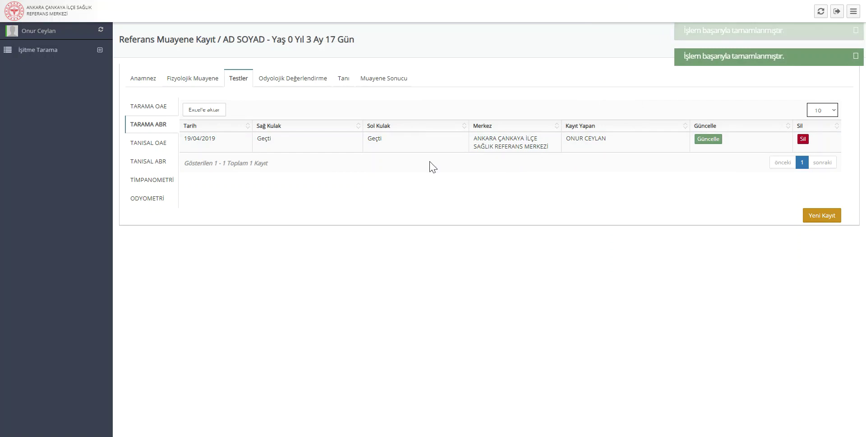
Step: Add a Tanısal OAE record dated 19.04.2019 with subtype TEOAE and Geçti for both ears, and save it
click(153, 143)
click(822, 215)
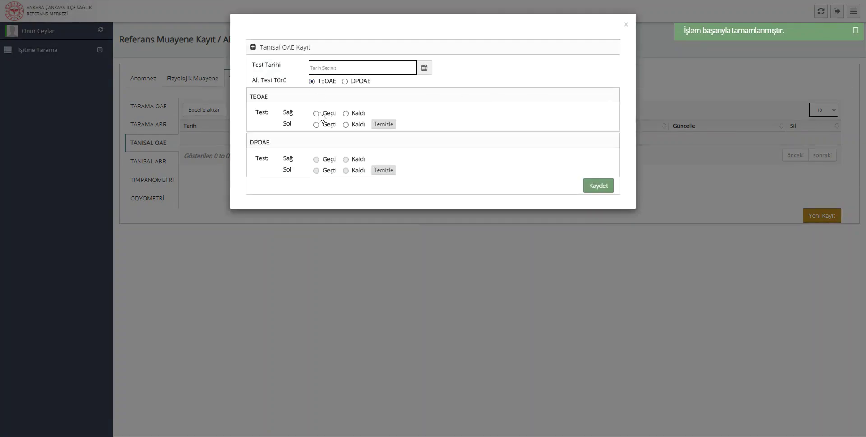
click(317, 112)
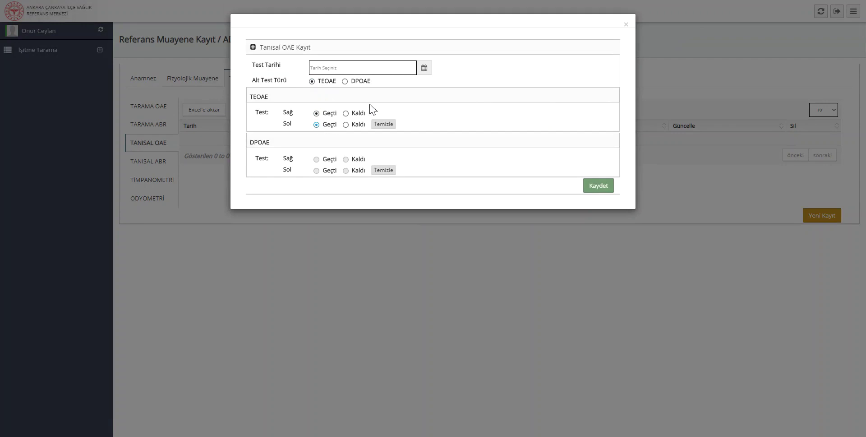
click(424, 68)
click(370, 136)
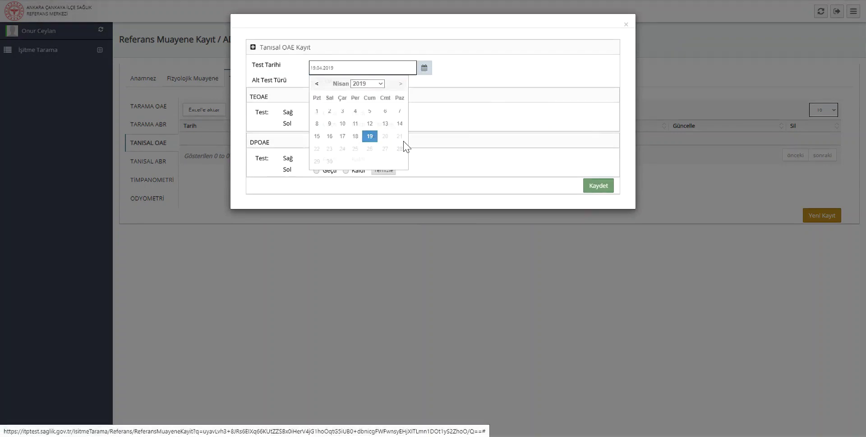
click(596, 187)
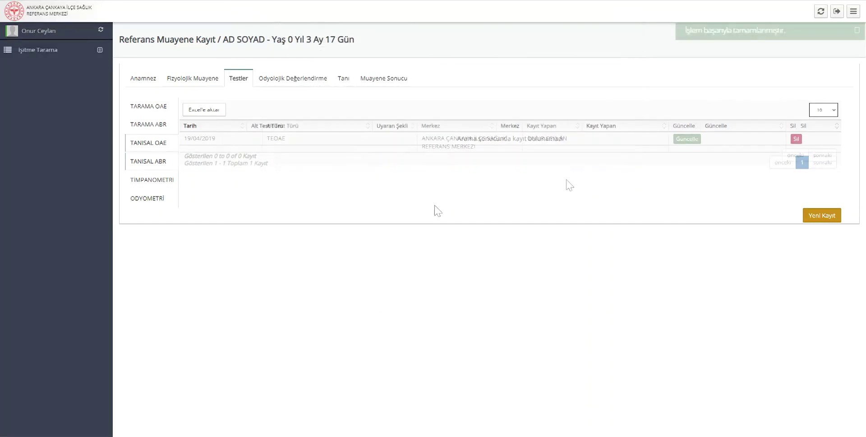
Step: Start a Tanısal ABR record dated 19.04.2019 with subtype Hava and stimulus type Click
click(817, 223)
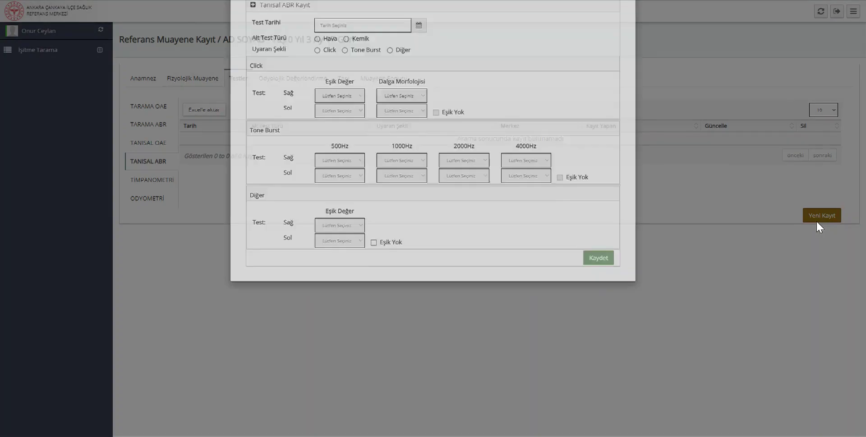
click(419, 68)
click(374, 136)
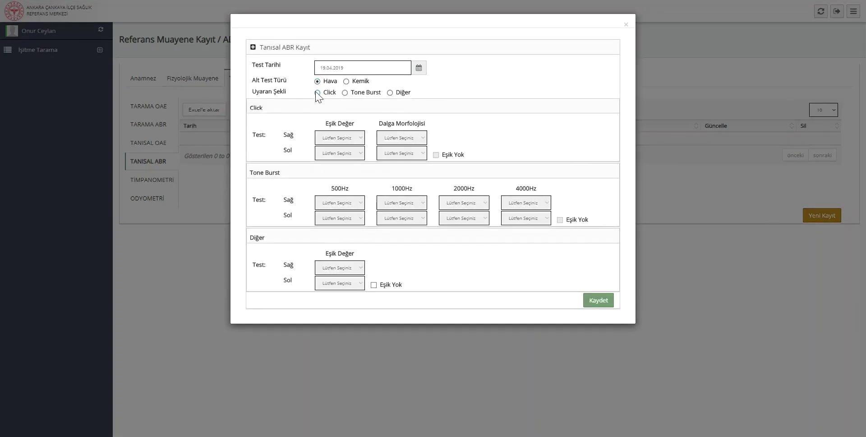
click(317, 92)
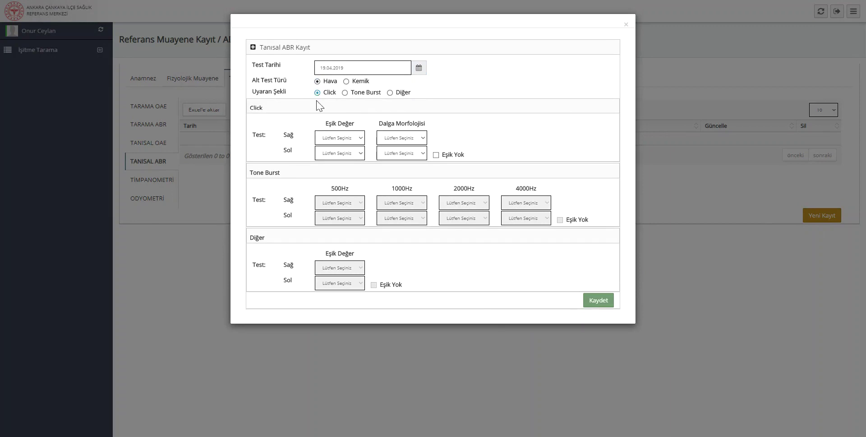
Step: Set the right ear's Click threshold to 110 with Normal wave morphology, and clear the values by toggling Eşik Yok on and off
click(337, 139)
scroll(336, 267, down, 2)
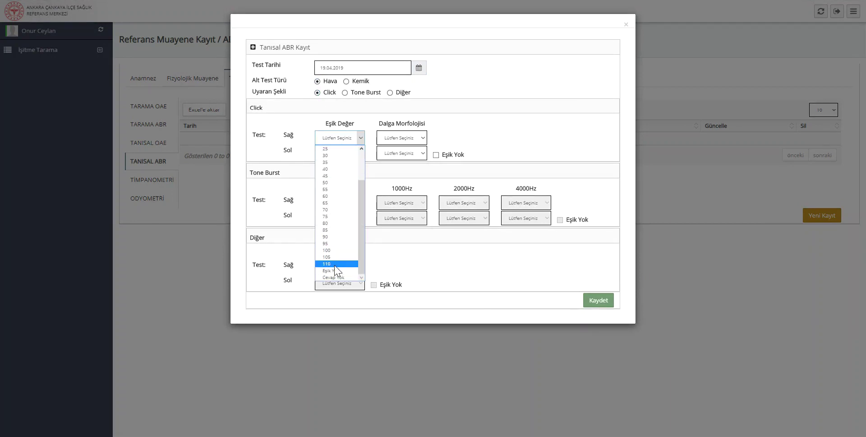
click(336, 264)
click(401, 138)
click(400, 149)
click(402, 138)
click(400, 156)
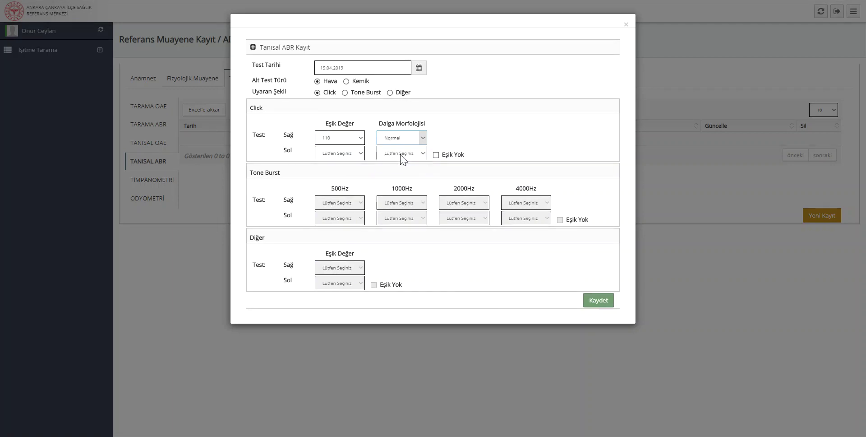
click(436, 155)
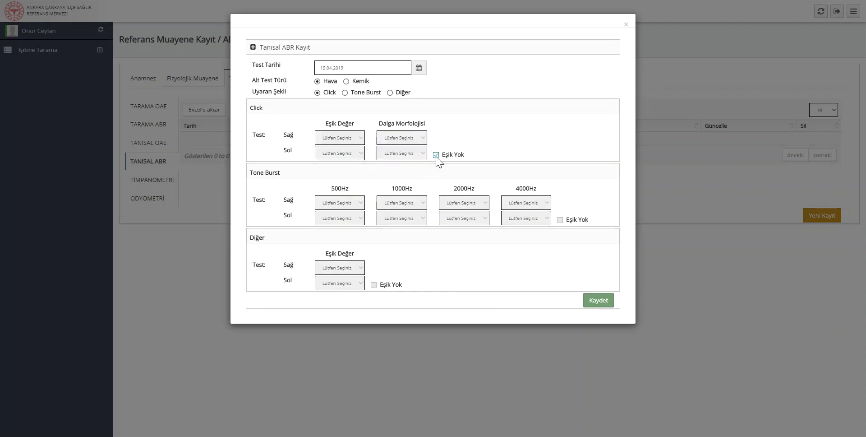
click(436, 155)
Step: Set the Click threshold to 100 and wave morphology to Normal for both ears, and save the Tanısal ABR record
click(357, 138)
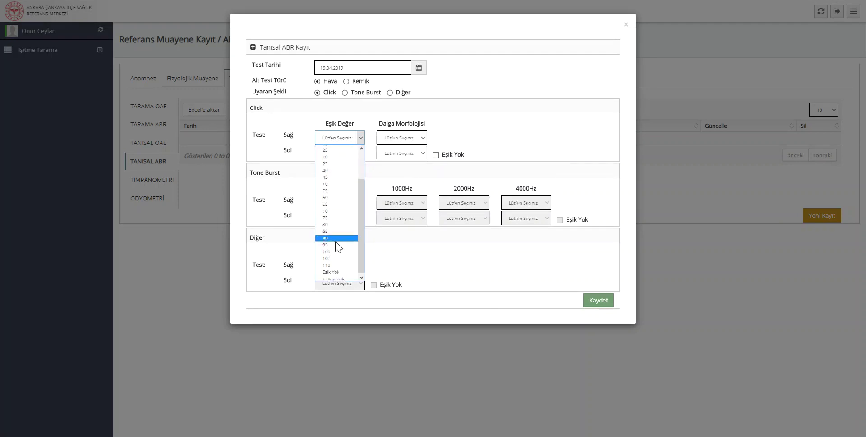
click(331, 251)
click(403, 138)
click(395, 155)
click(359, 152)
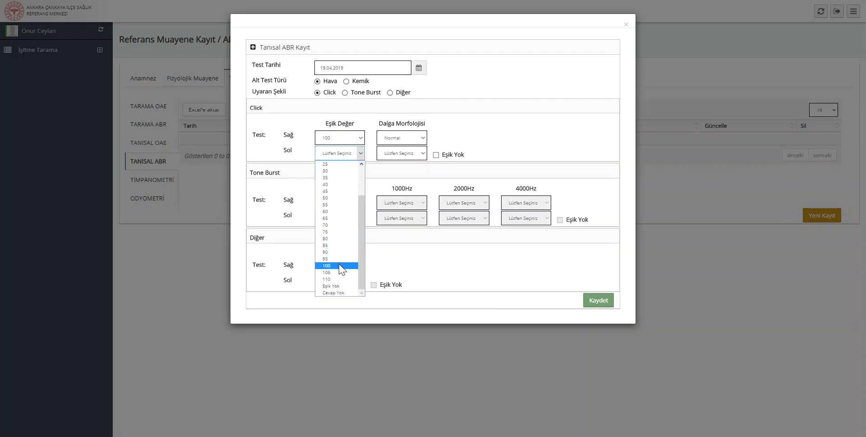
click(339, 265)
click(400, 154)
click(397, 171)
click(598, 300)
Step: Start an Odyolojik Değerlendirme record dated 19.04.2019 with hearing loss degree (0-15 dB) Normal for both ears
click(297, 79)
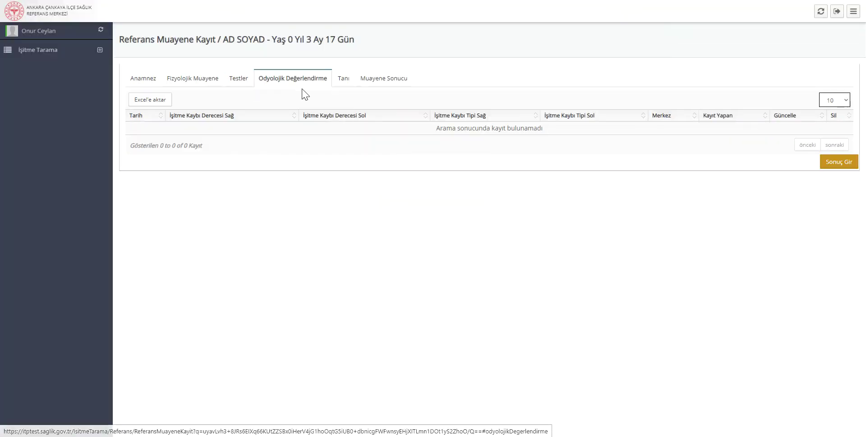
click(844, 162)
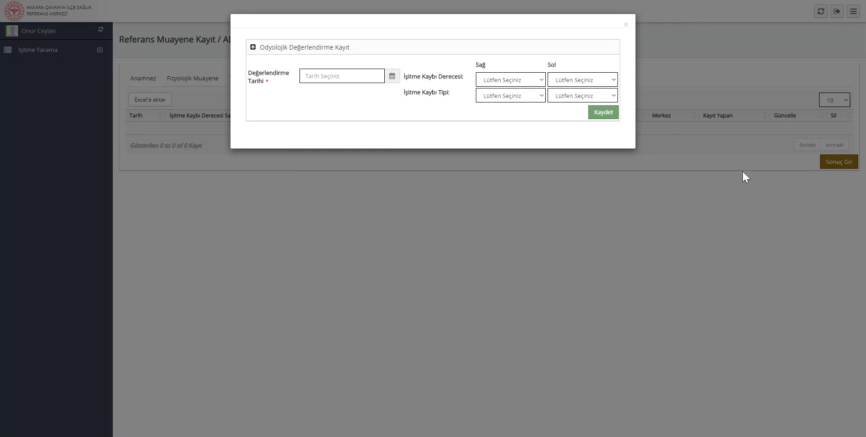
click(392, 76)
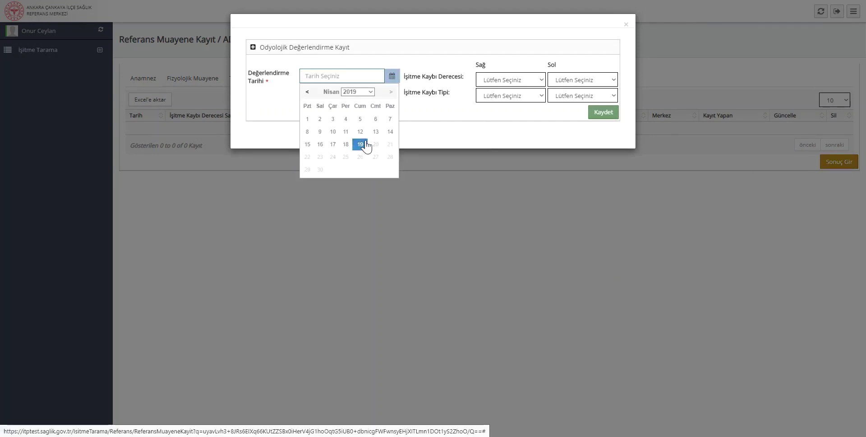
click(360, 144)
click(562, 81)
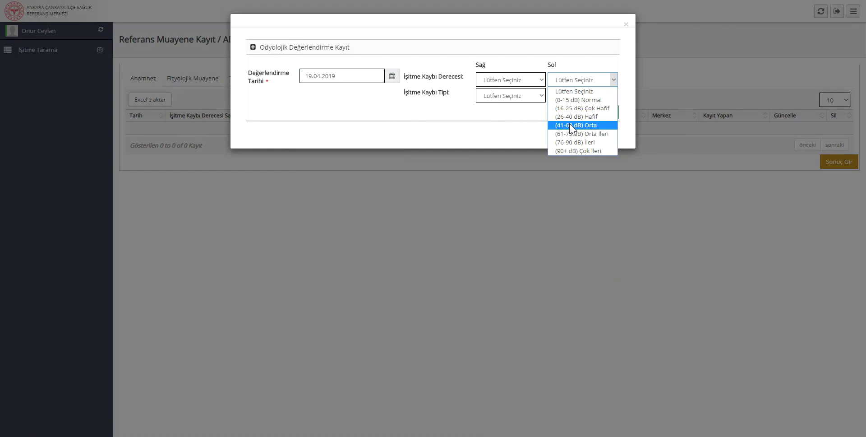
click(571, 99)
click(512, 81)
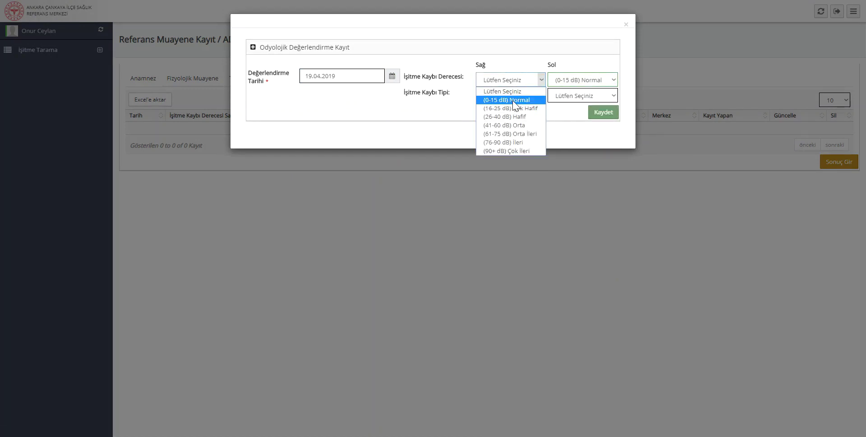
click(513, 100)
Step: Set the hearing loss type to Normal for both ears and save the audiological evaluation
click(514, 99)
click(514, 115)
click(568, 97)
click(569, 116)
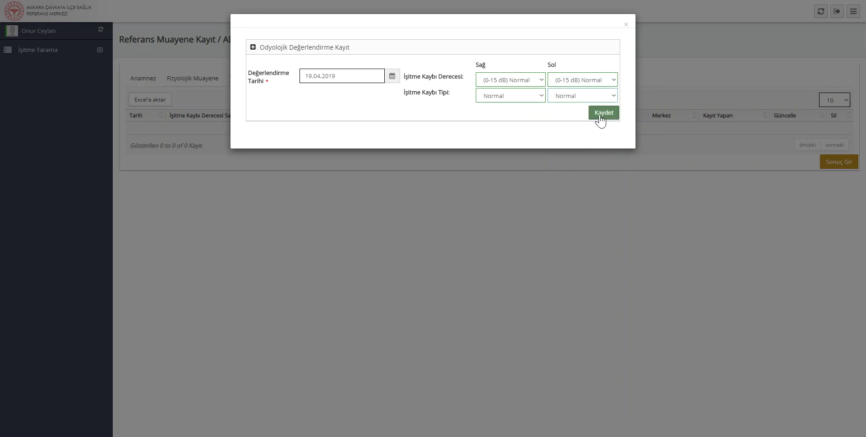
click(600, 115)
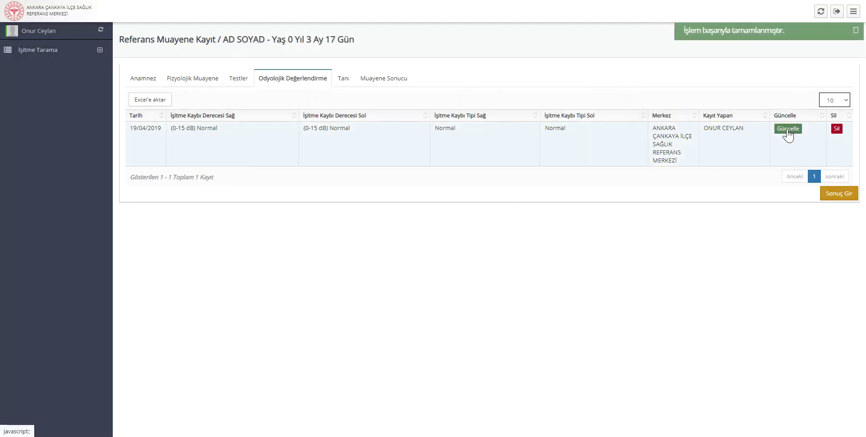
Step: Add a Tanı record dated 22.04.2019 with diagnosis H91 - İŞİTME KAYBI, DİĞER, save it, and dismiss the extra blank diagnosis form
click(344, 83)
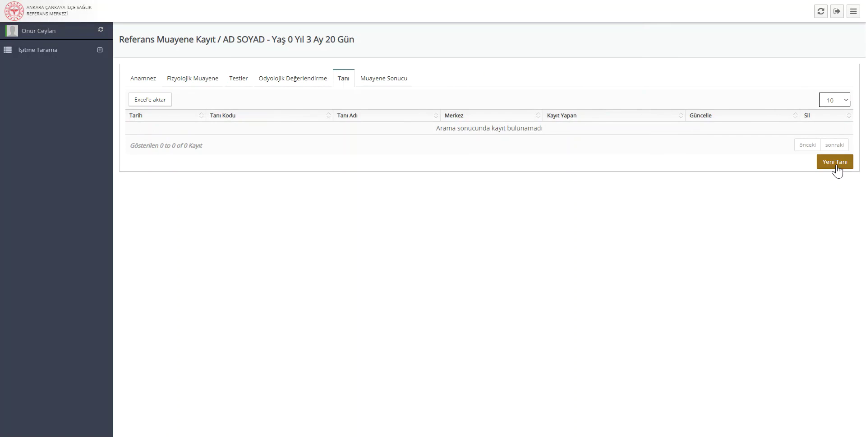
click(835, 165)
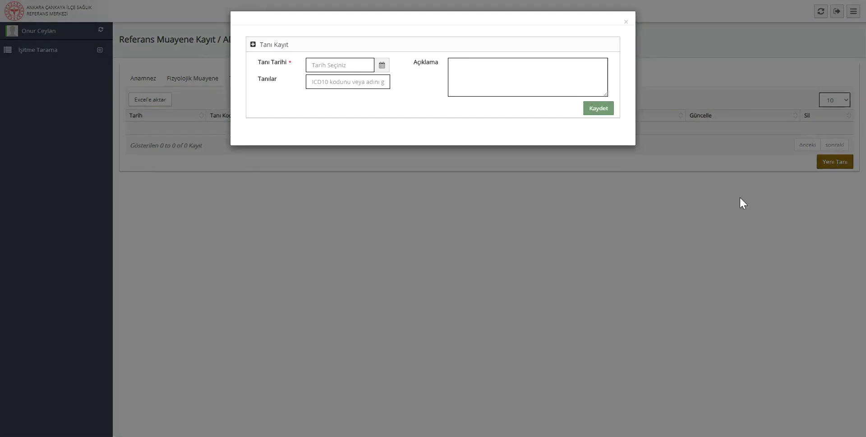
click(382, 67)
click(314, 148)
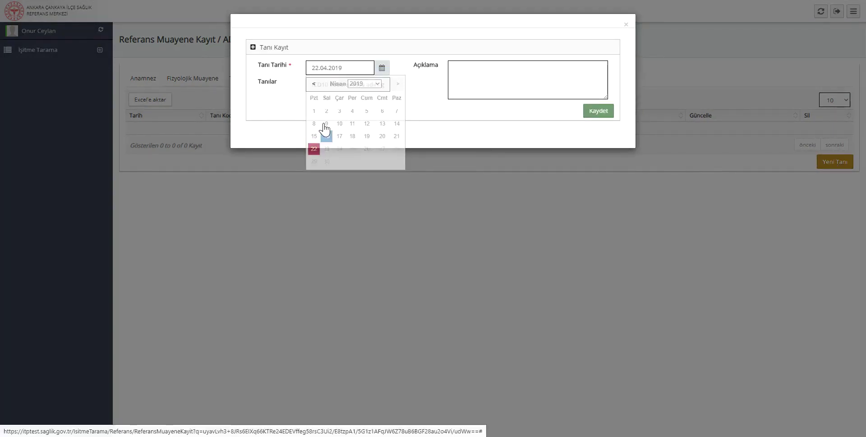
click(328, 86)
text(h91)
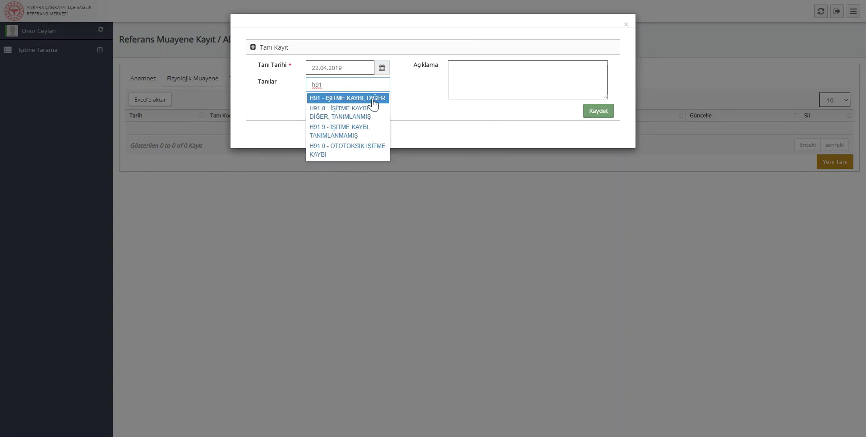
click(372, 99)
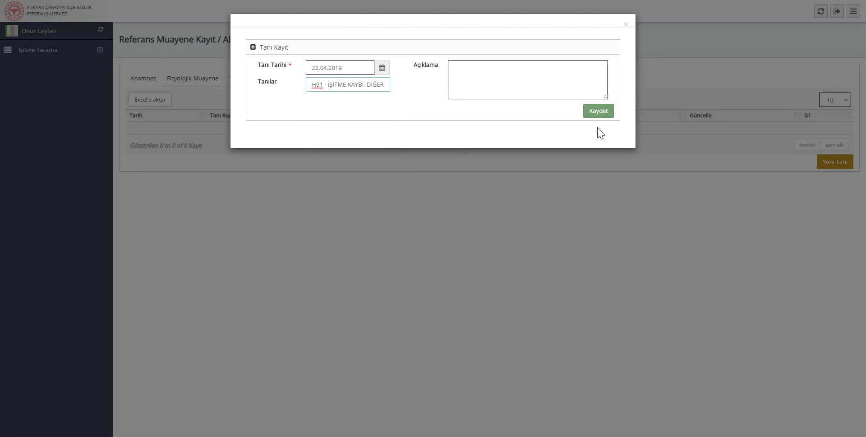
click(598, 113)
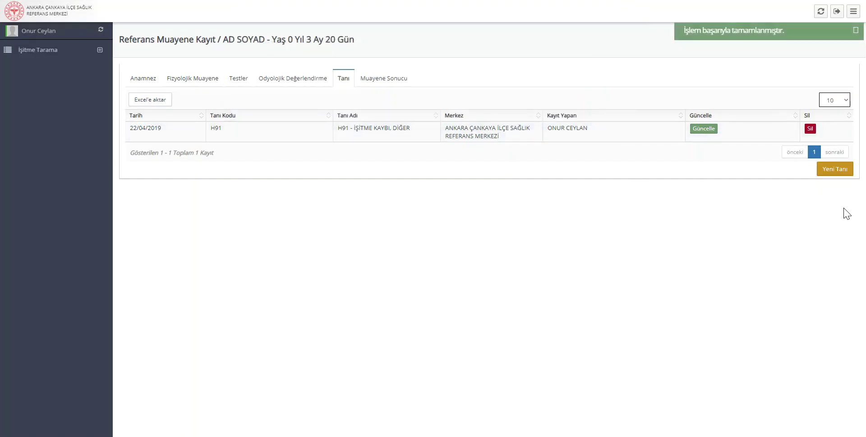
click(833, 174)
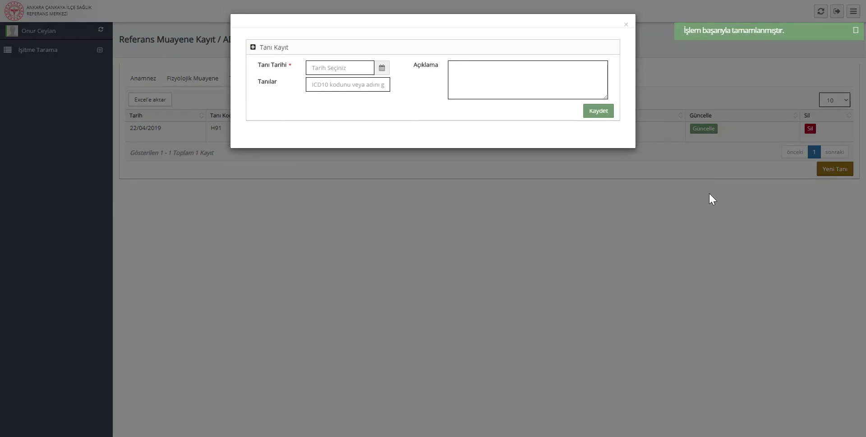
click(626, 24)
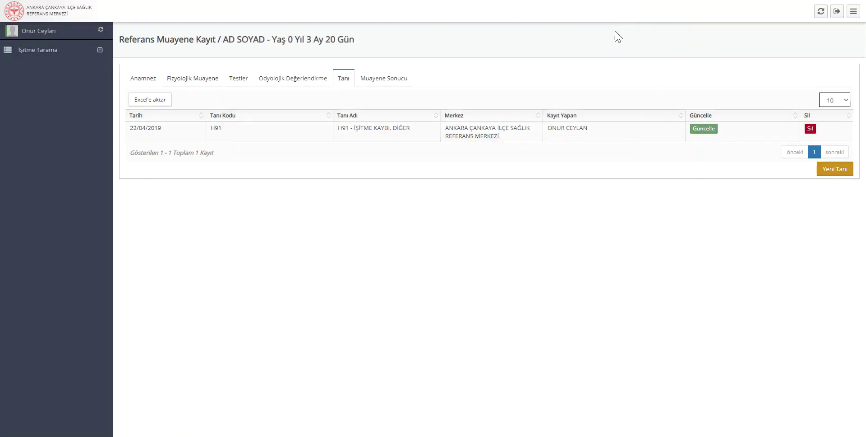
Step: Add a Muayene Sonucu record dated 22.04.2019 with the result Normal and save it
click(387, 81)
click(836, 164)
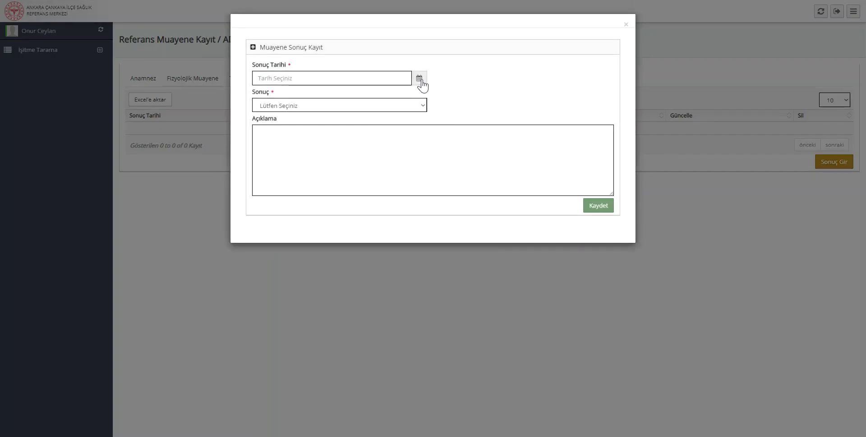
click(419, 78)
click(259, 160)
click(292, 106)
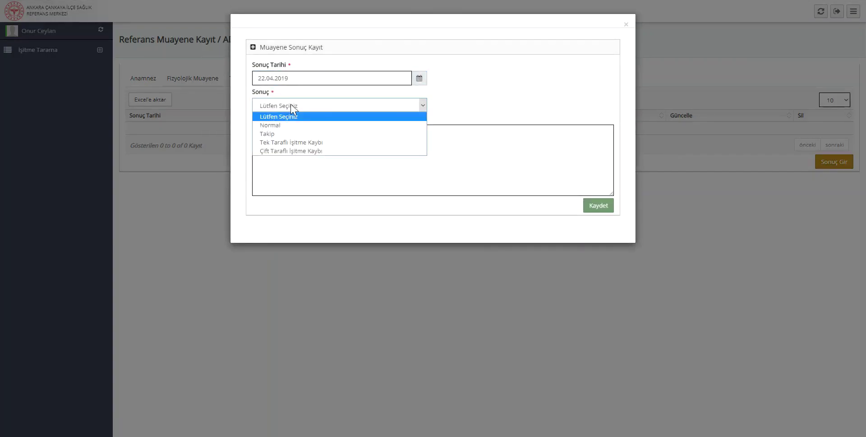
click(329, 132)
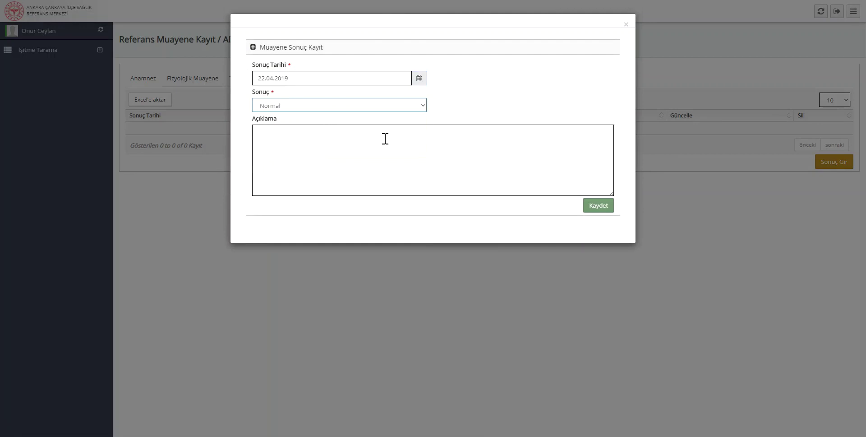
click(600, 208)
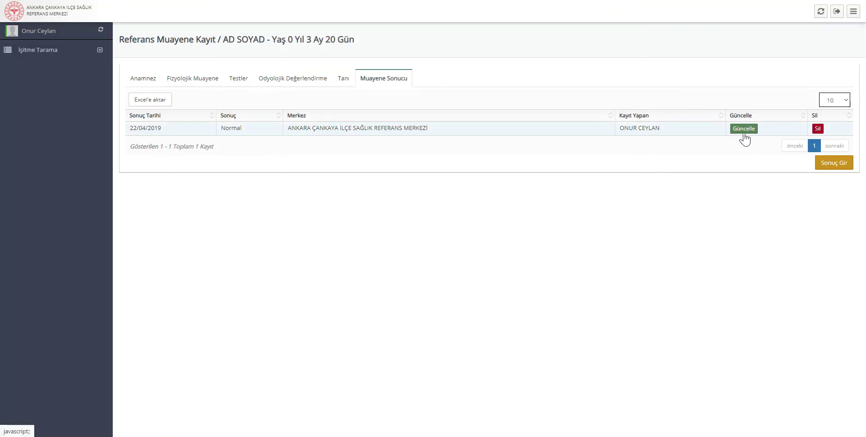
Step: Update the examination result to Tek Taraflı İşitme Kaybı with İşitme Cihazı and Re(habilitasyon) Merkezine gitmesi önerildi/ Takip, and save it
click(743, 134)
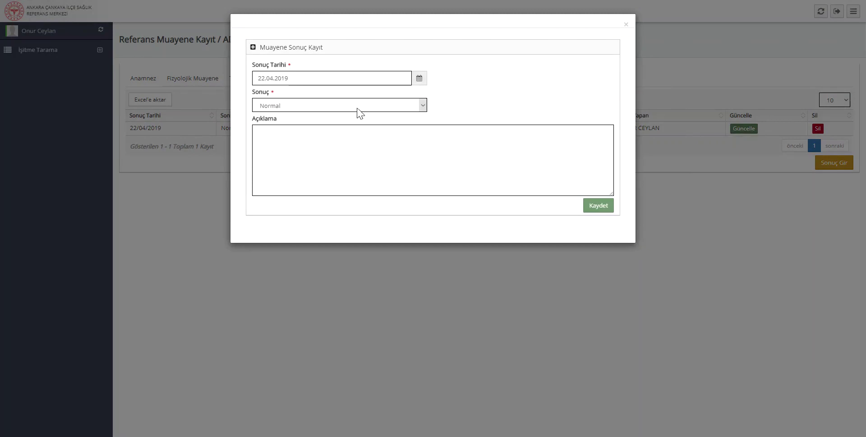
click(357, 108)
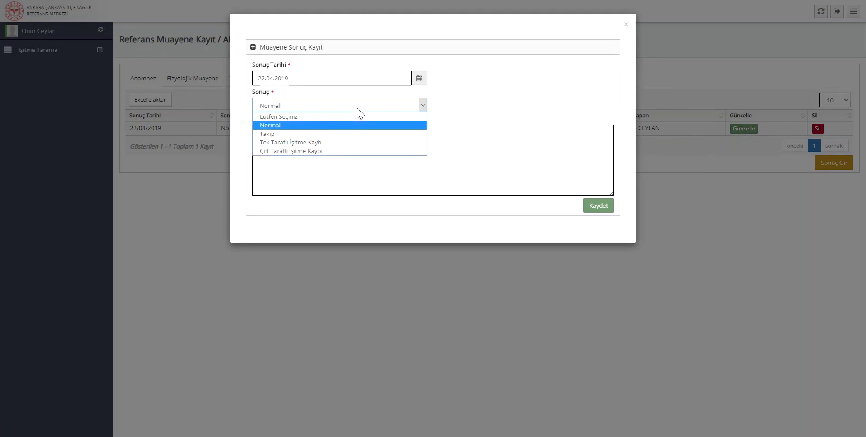
click(350, 143)
click(549, 109)
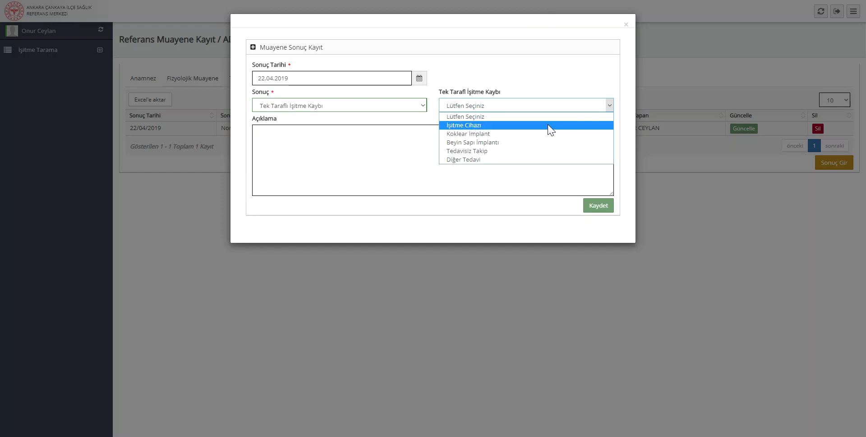
click(550, 129)
click(530, 132)
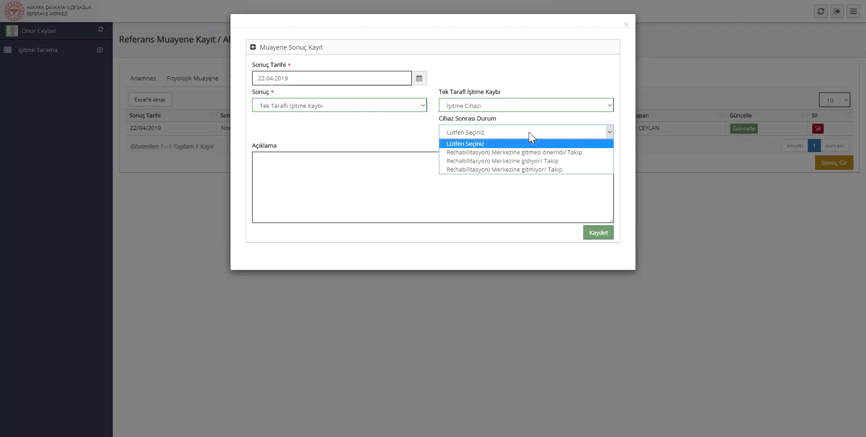
click(533, 153)
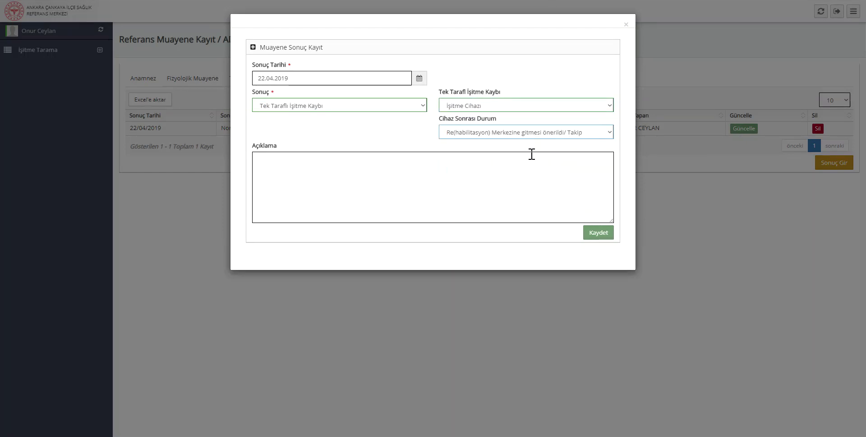
click(587, 232)
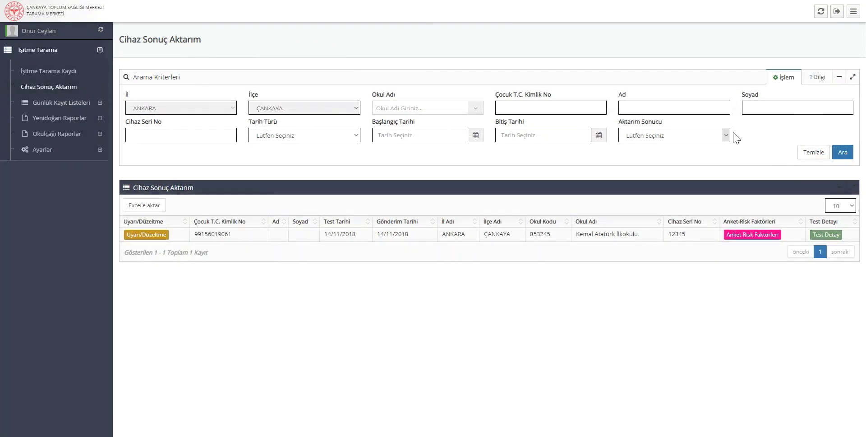
Step: Search the Cihaz Sonuç Aktarım records without filters, and review the listed child's risk factor questionnaire and test details
click(842, 152)
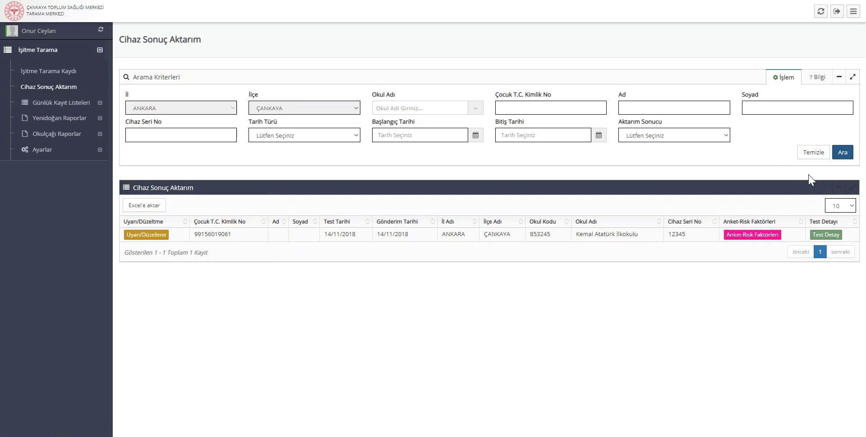
click(765, 234)
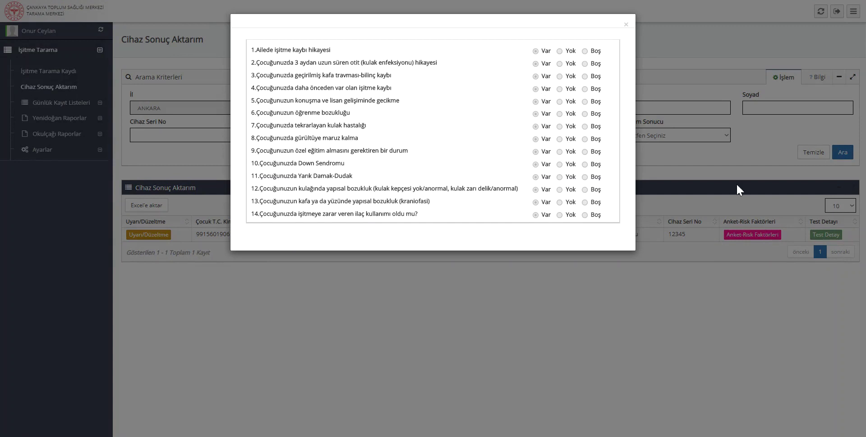
click(626, 25)
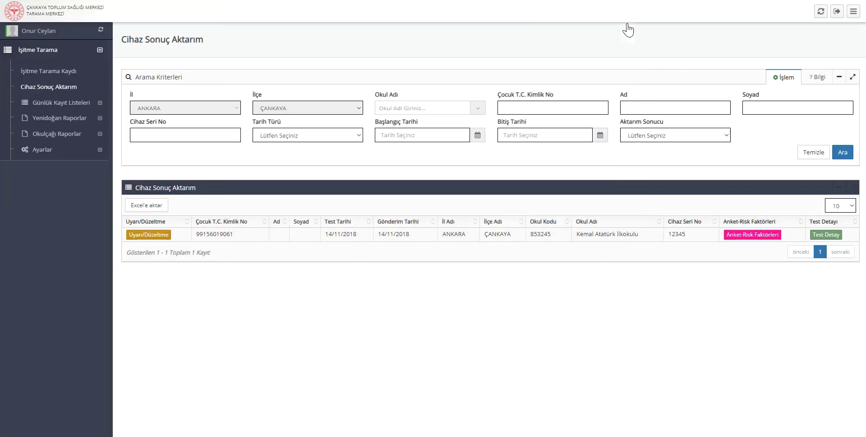
click(825, 234)
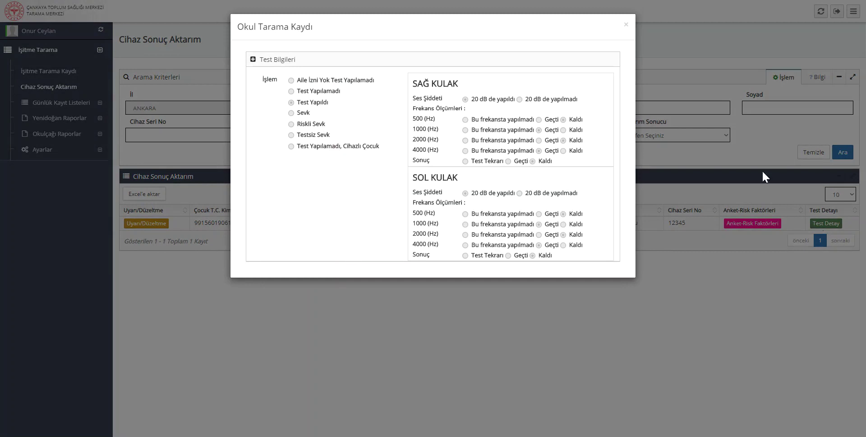
click(626, 25)
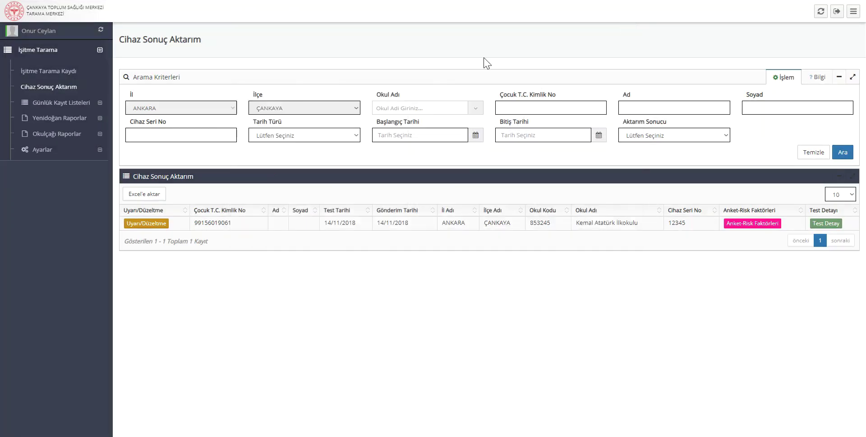
Step: Open the identity number correction form for the listed device result and save it
click(149, 223)
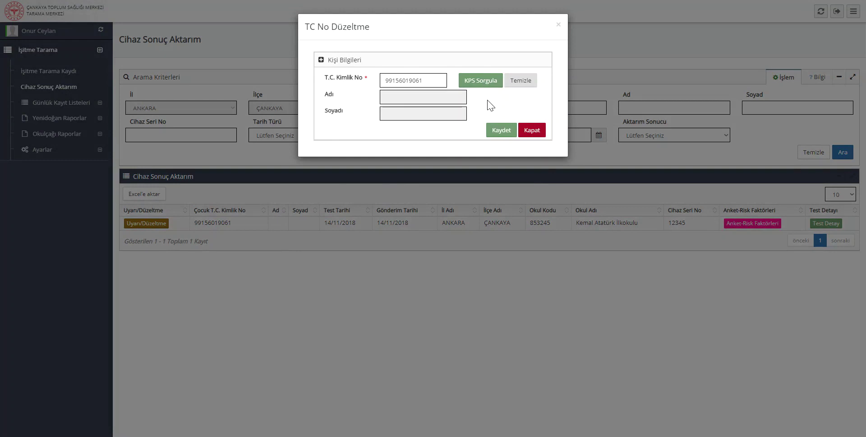
click(499, 131)
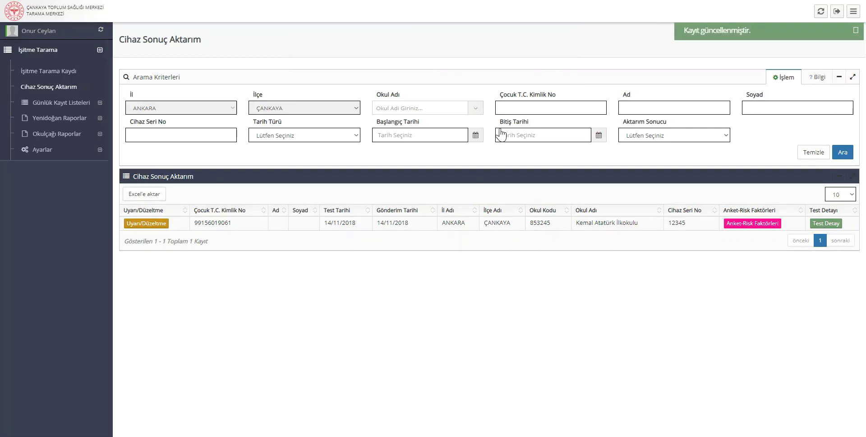